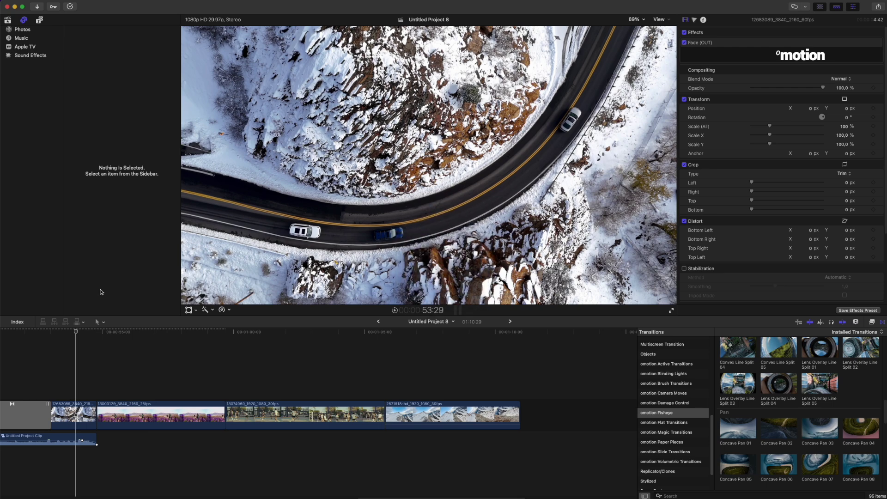
- Scroll through the omotion Fisheye transition thumbnails, including the Concave Pan and Lens Overlay presets
scroll(736, 438, down, 5)
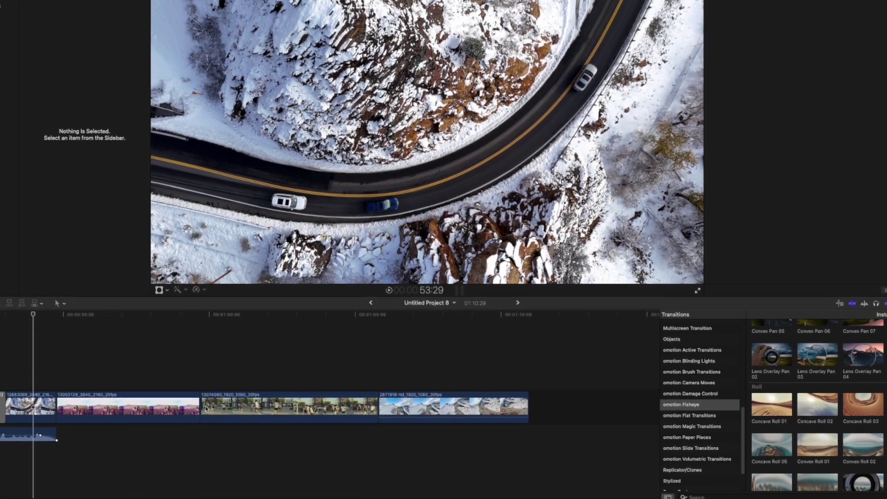
- Apply Concave Roll 01 at the second/third clip edit and trim it to 02:00
click(201, 406)
key(super+t)
key(Return)
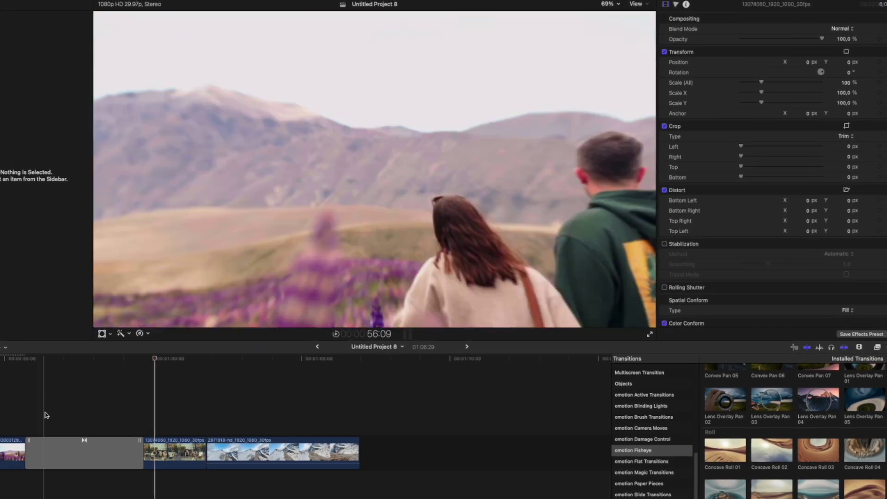
click(92, 451)
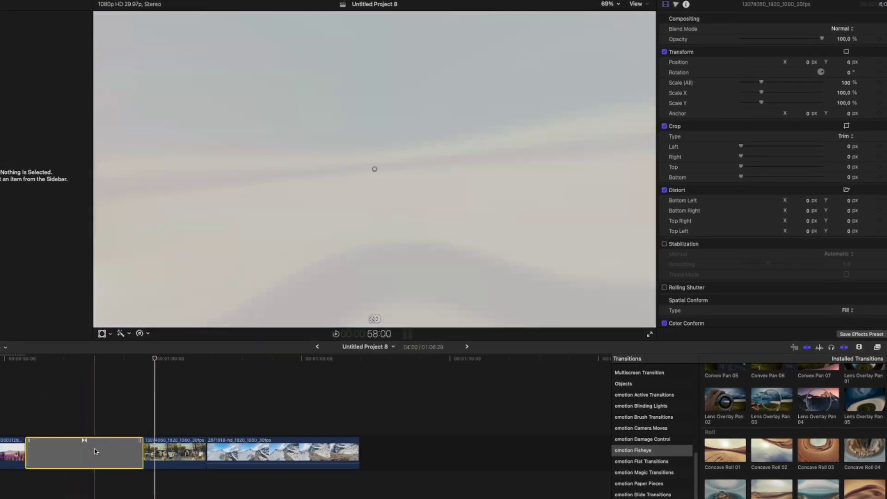
click(221, 446)
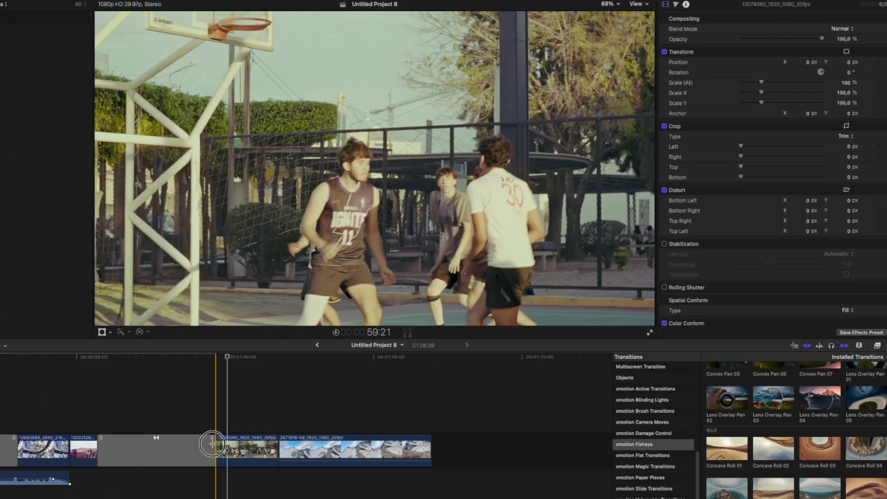
drag(213, 446, 188, 446)
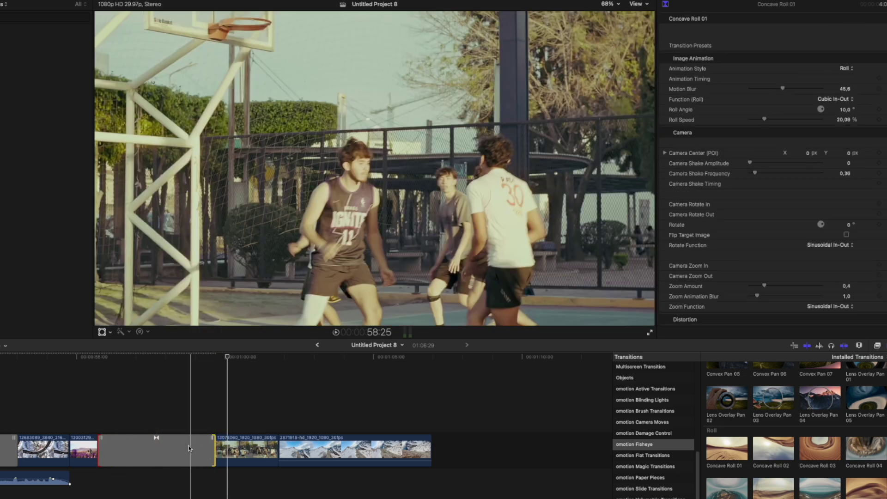
double_click(159, 447)
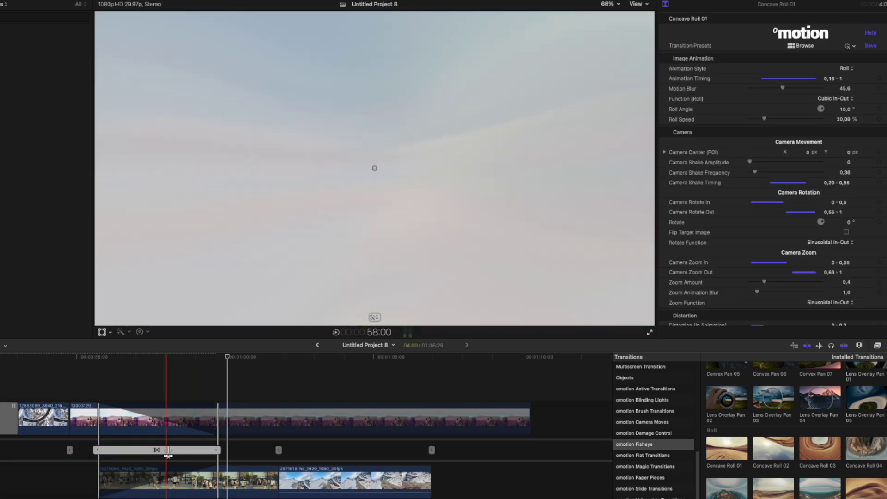
- Replace the timeline transition with Concave Roll 03
mouse_move(168, 456)
mouse_down()
mouse_move(178, 447)
mouse_move(173, 451)
mouse_up()
key(Escape)
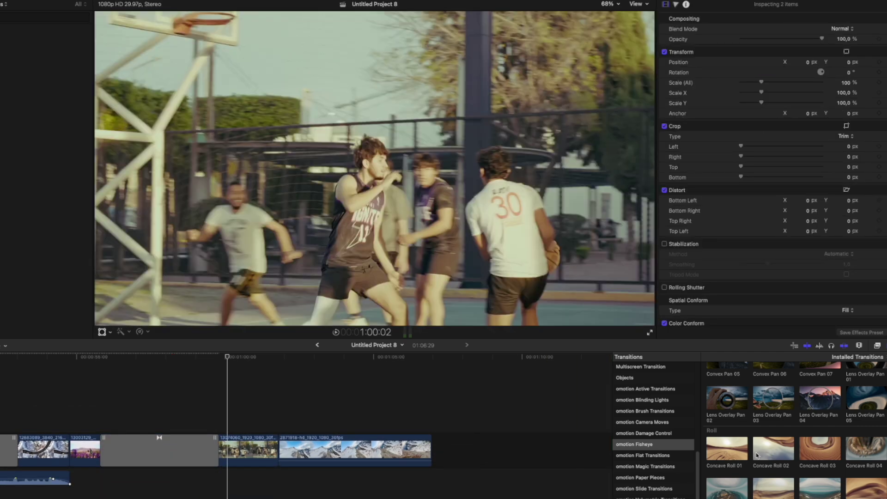
drag(778, 454, 172, 448)
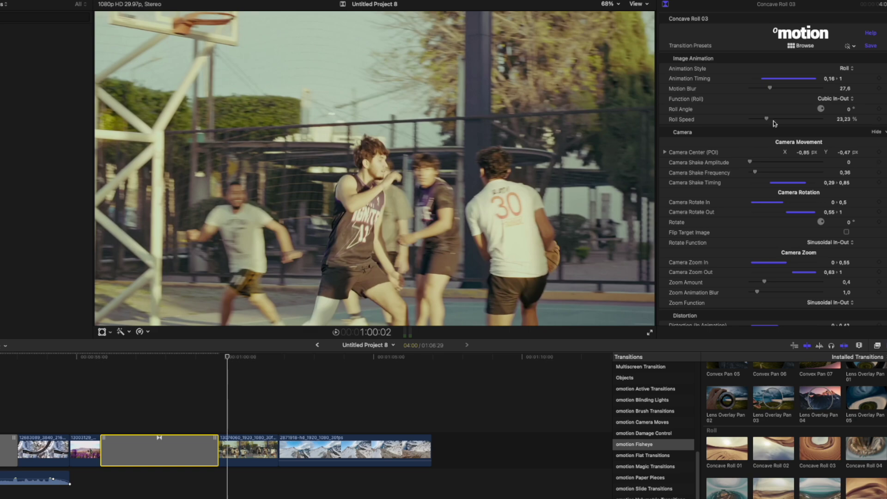
- Load a Roll preset from the fisheye preset browser onto the transition
click(802, 46)
scroll(682, 247, down, 5)
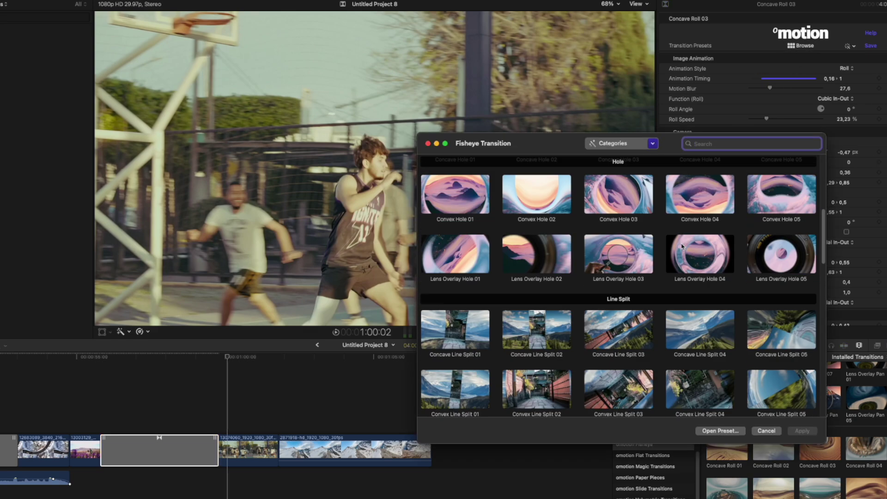
scroll(682, 246, down, 5)
double_click(683, 246)
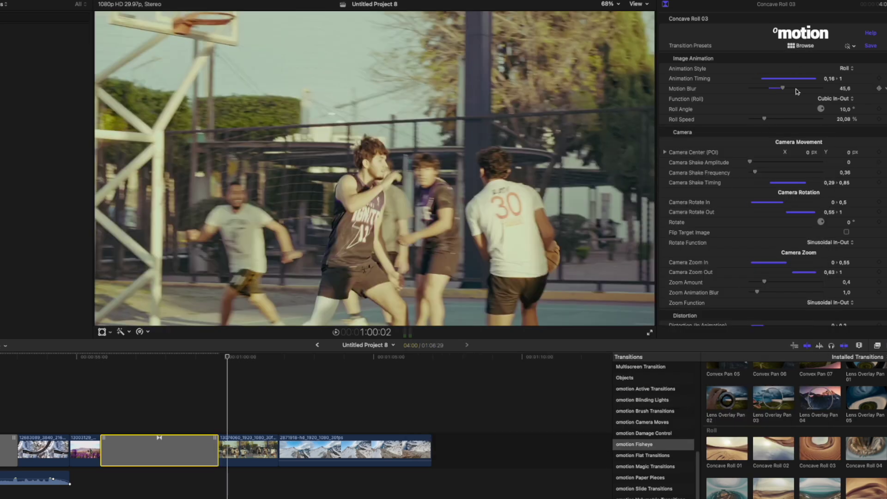
- Save the current settings as User Preset 01 and apply that preset
click(877, 46)
click(803, 46)
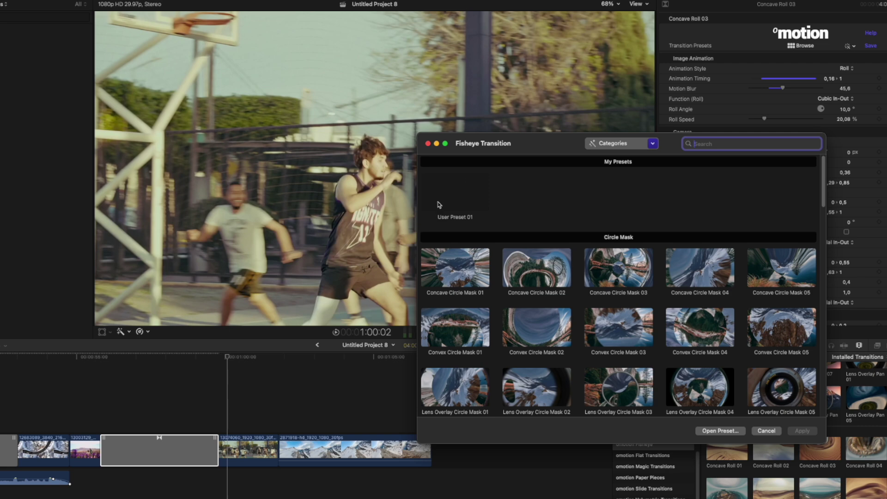
click(473, 189)
click(807, 431)
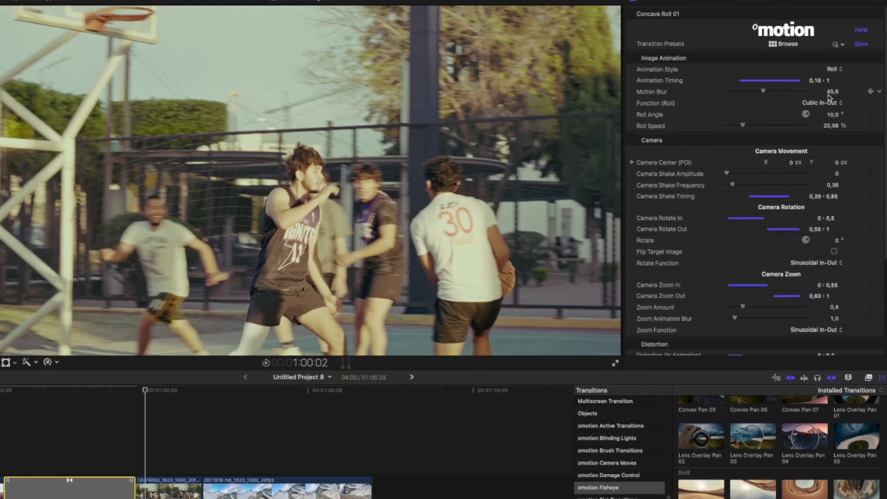
- Set Animation Style to Hole, with timing 0.16–1 and Sinusoidal In-Out easing
mouse_move(883, 66)
mouse_down()
mouse_move(885, 162)
mouse_move(885, 65)
mouse_up()
click(837, 69)
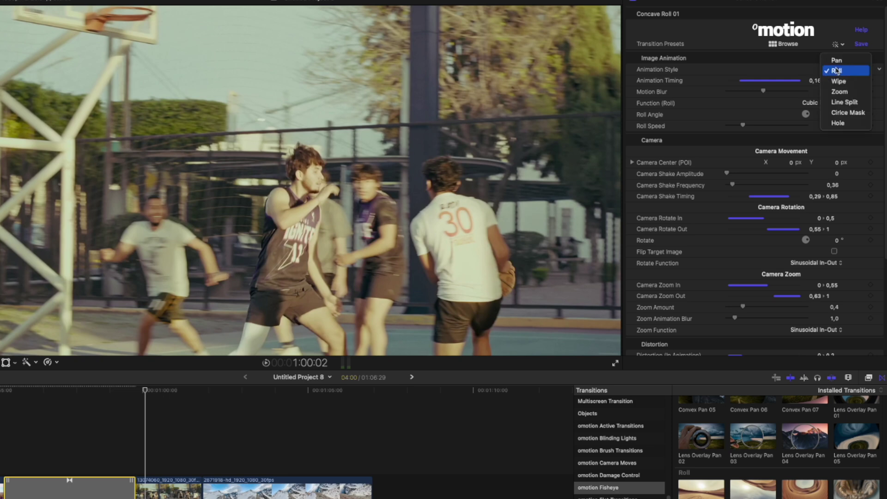
click(839, 123)
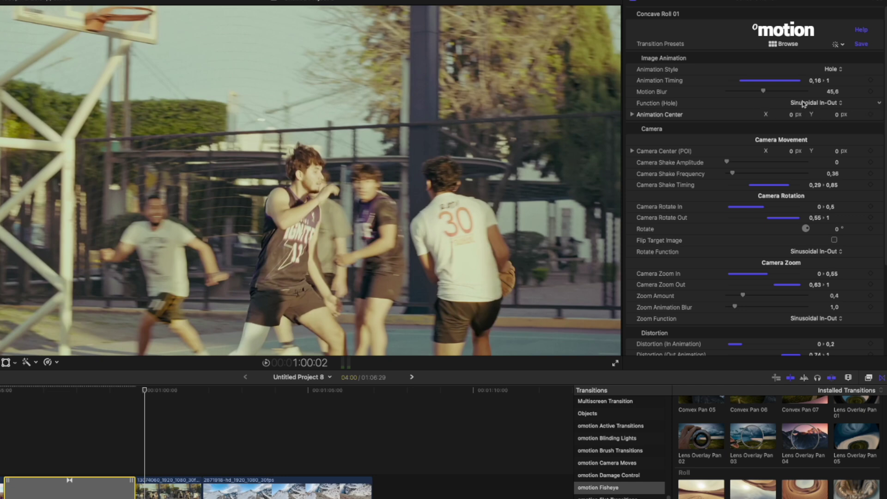
drag(777, 80, 798, 80)
click(823, 104)
click(824, 105)
- Preview a frame inside the transition and enable Flip Target Image for the 180° rotation
scroll(762, 161, down, 5)
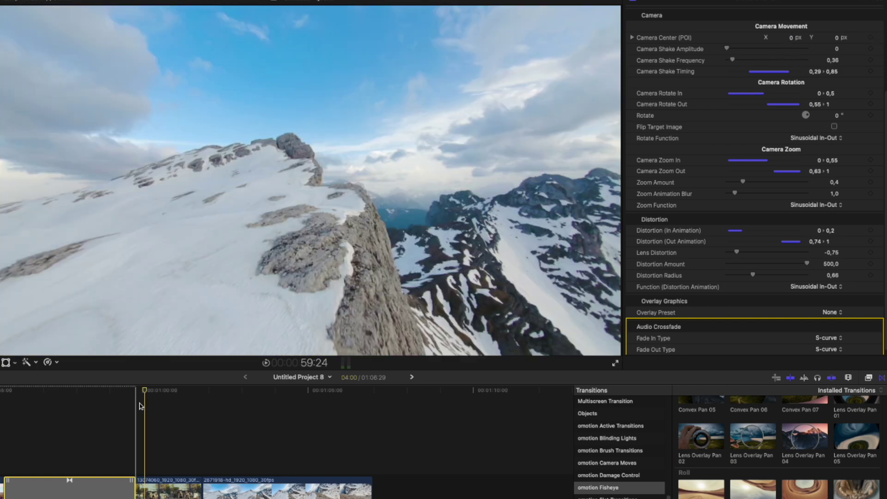
click(102, 416)
click(102, 485)
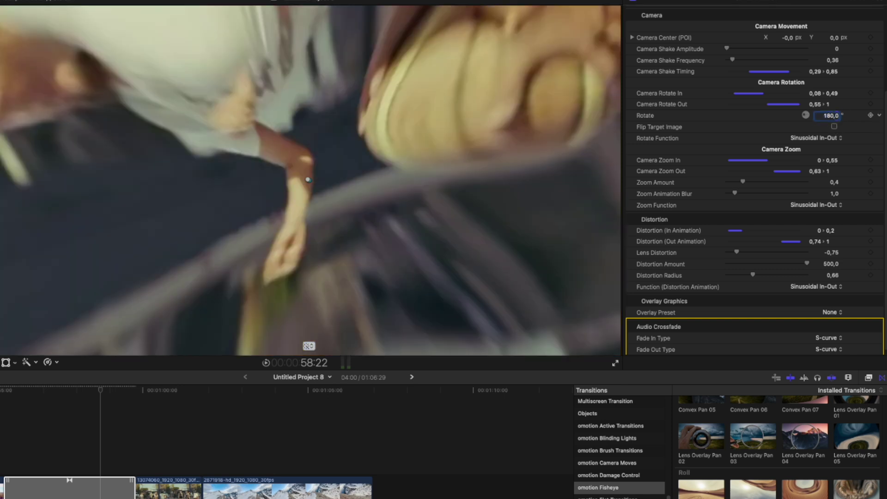
click(835, 127)
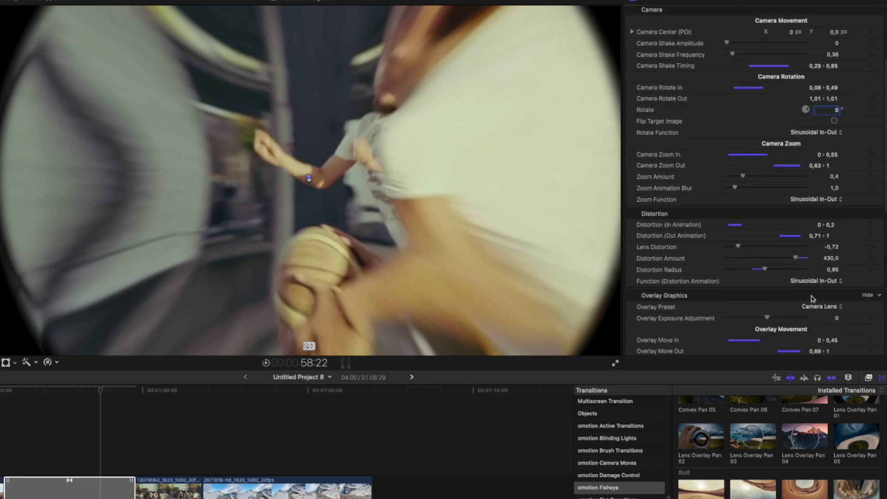
- Zoom the lens overlay out to show the whole lens, keeping Overlay DOF Blur at 0
scroll(813, 277, down, 10)
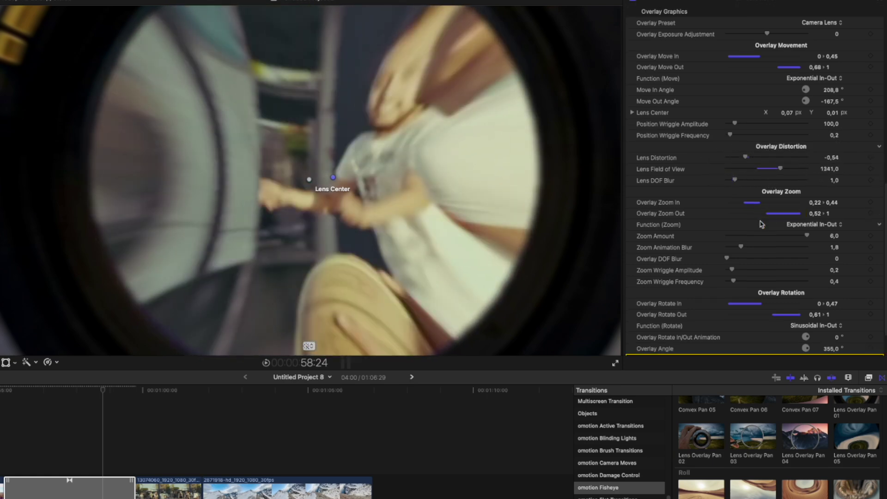
drag(804, 225, 767, 220)
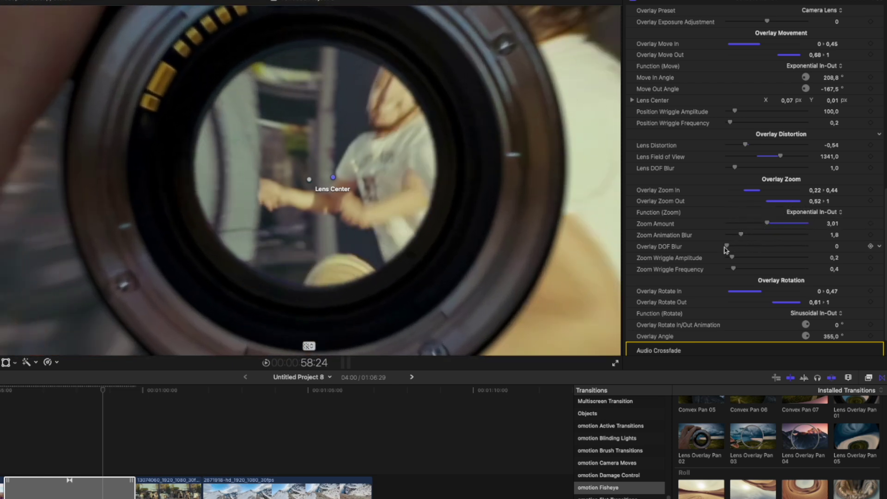
drag(728, 248, 763, 243)
key(super+z)
- Set Overlay Rotate In/Out Animation to 10°
scroll(762, 250, down, 1)
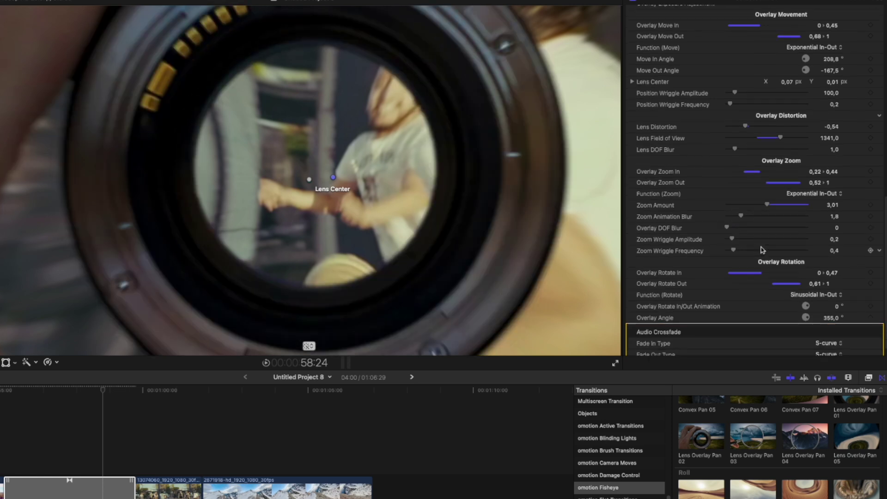
scroll(751, 245, down, 1)
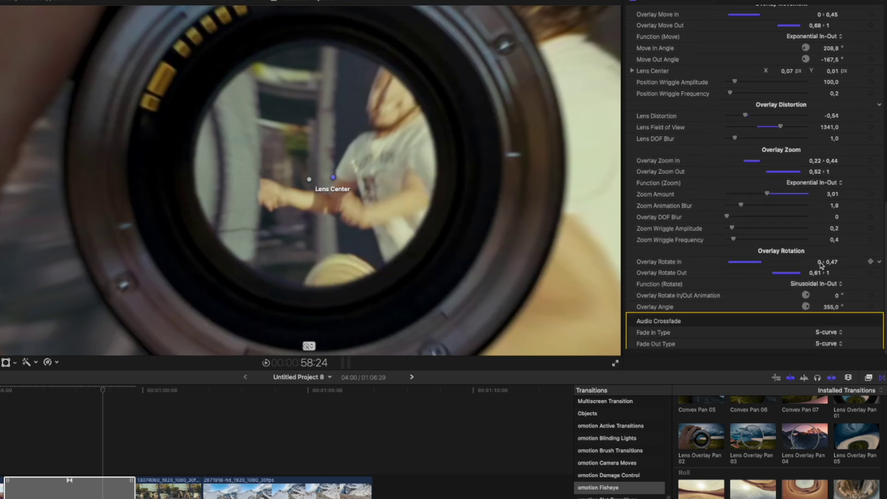
click(791, 273)
scroll(839, 296, up, 1)
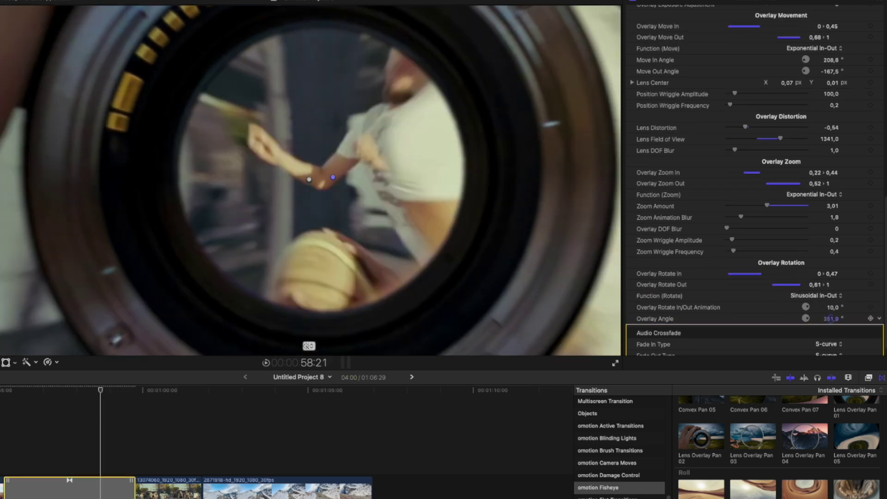
drag(831, 318, 832, 318)
- Choose the Magnifying Glass overlay preset, then deselect the transition to view the clip
scroll(802, 191, up, 3)
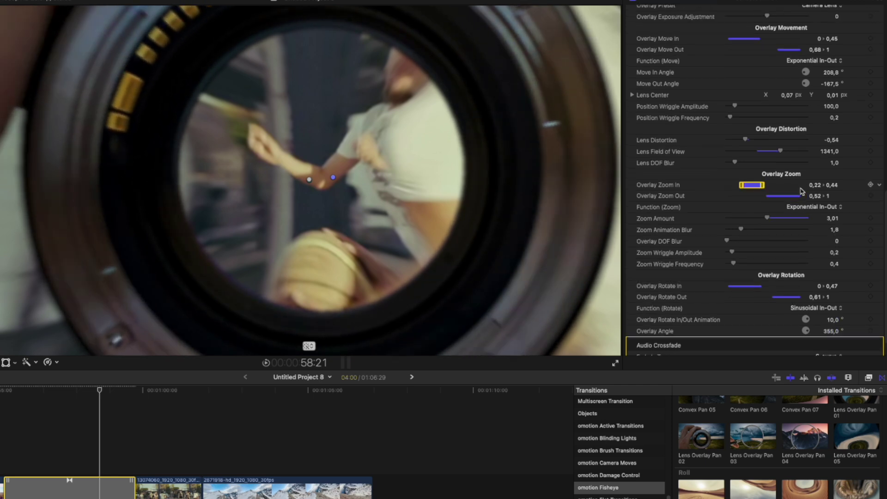
scroll(802, 191, up, 1)
click(825, 43)
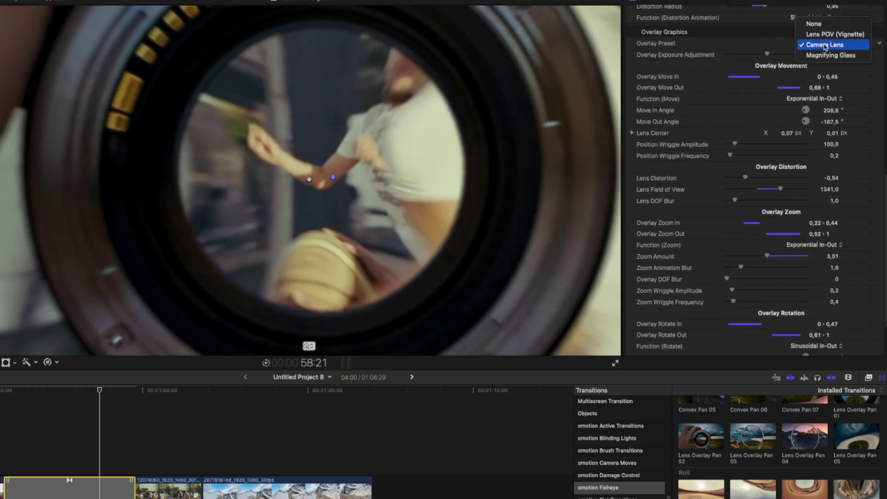
click(827, 56)
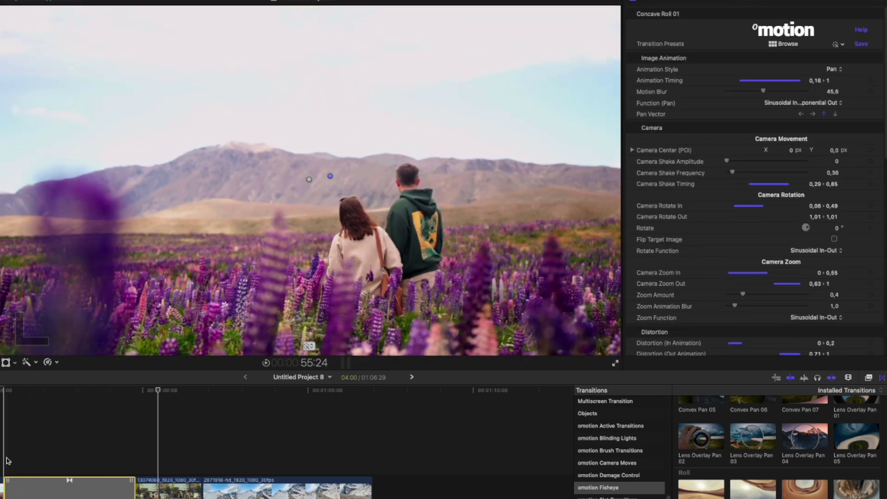
click(6, 459)
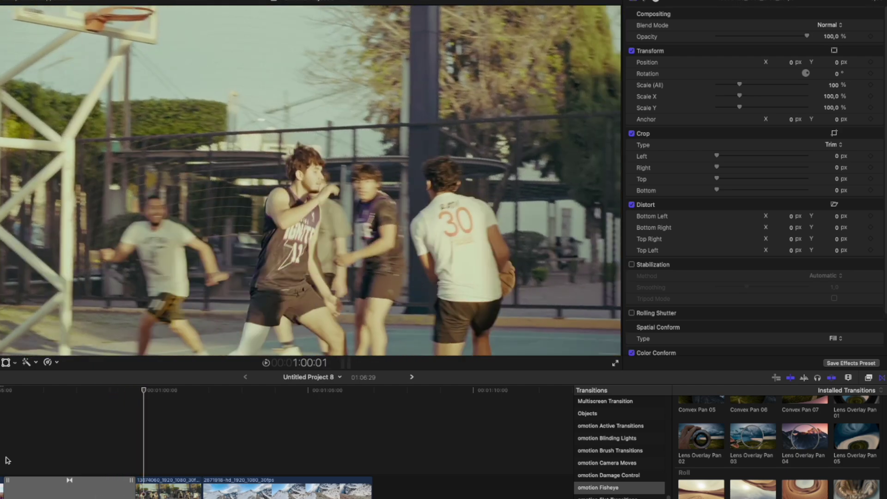
- Select the opening transition, then place the playhead on the lupine field clip
click(71, 483)
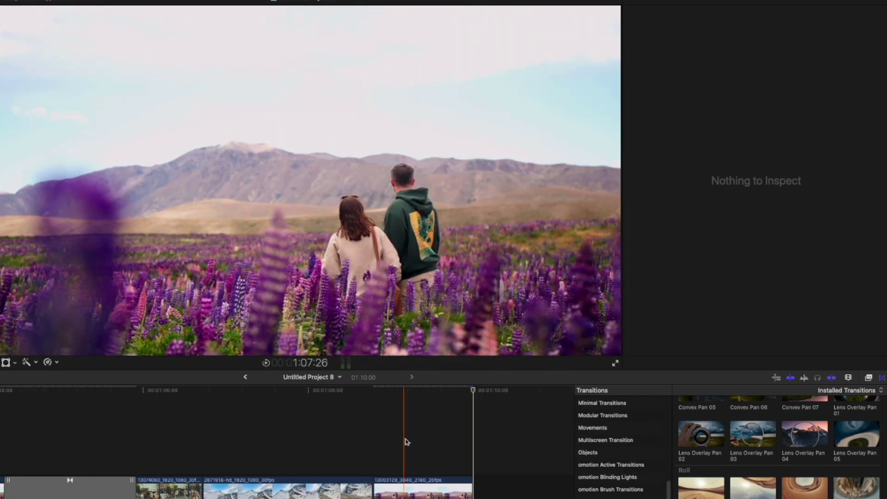
click(422, 489)
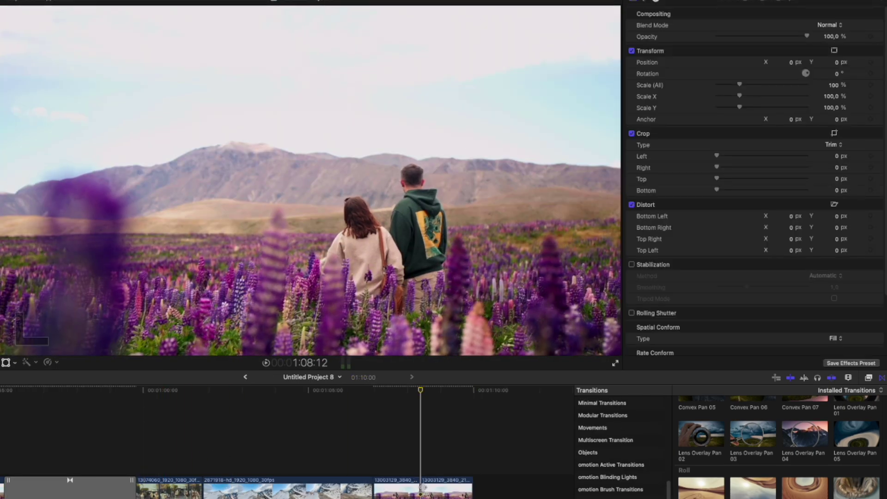
- Add Lens Overlay Pan 02 to the lupine clip and select it for editing
double_click(707, 435)
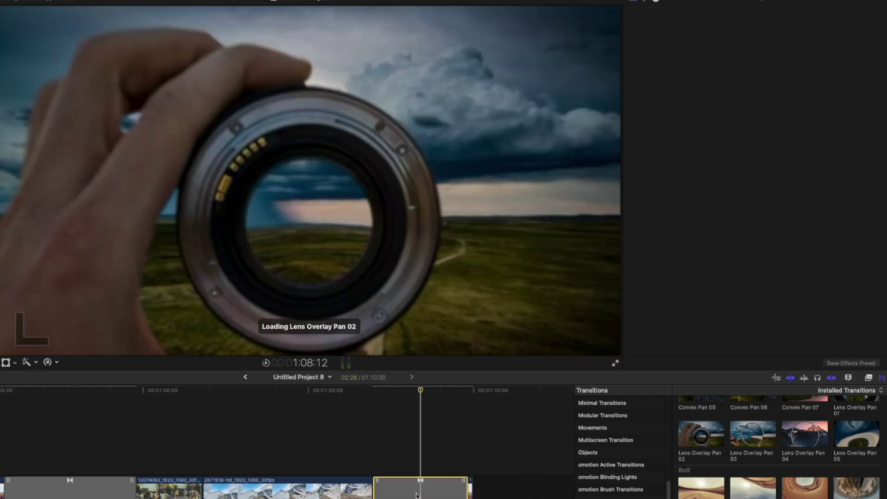
click(375, 403)
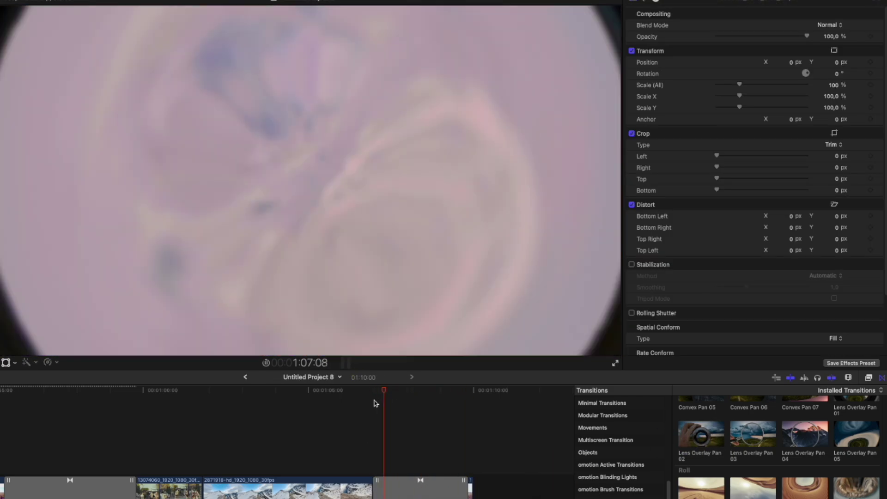
click(417, 485)
- Lower Overlay Zoom Amount to 1,84 and Camera Zoom Amount to 0
scroll(773, 218, down, 10)
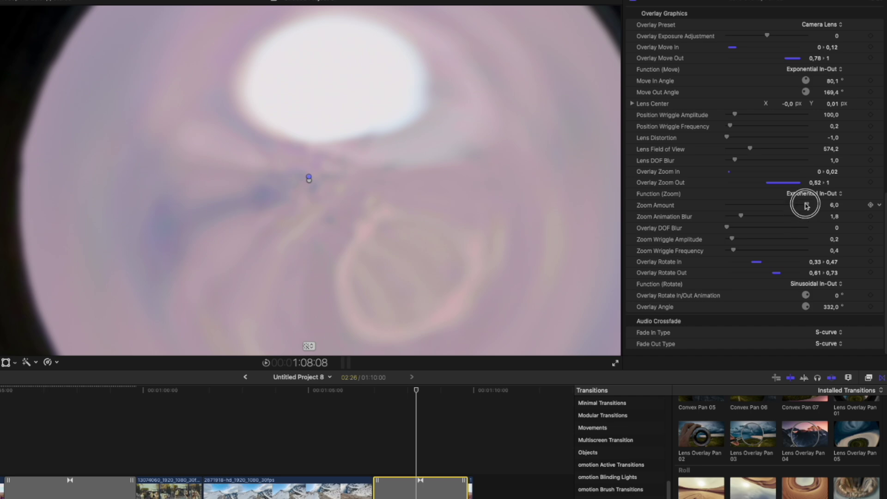
drag(806, 207, 749, 206)
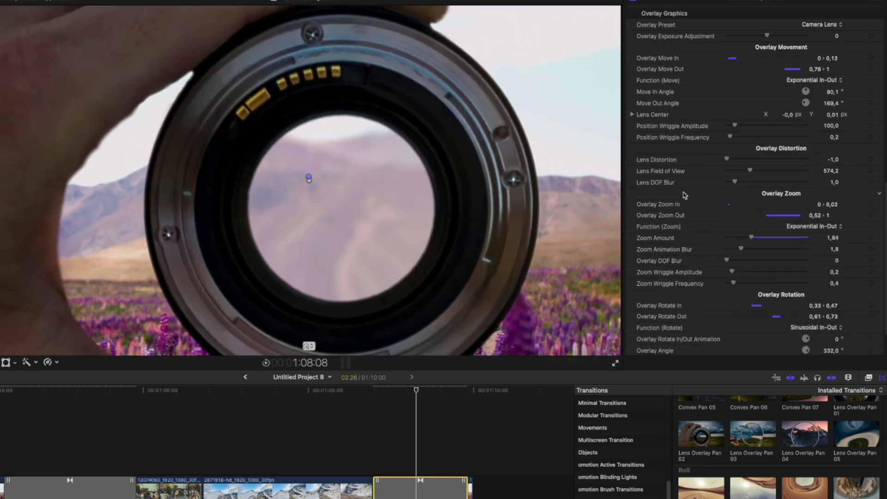
scroll(685, 195, up, 15)
drag(739, 189, 723, 191)
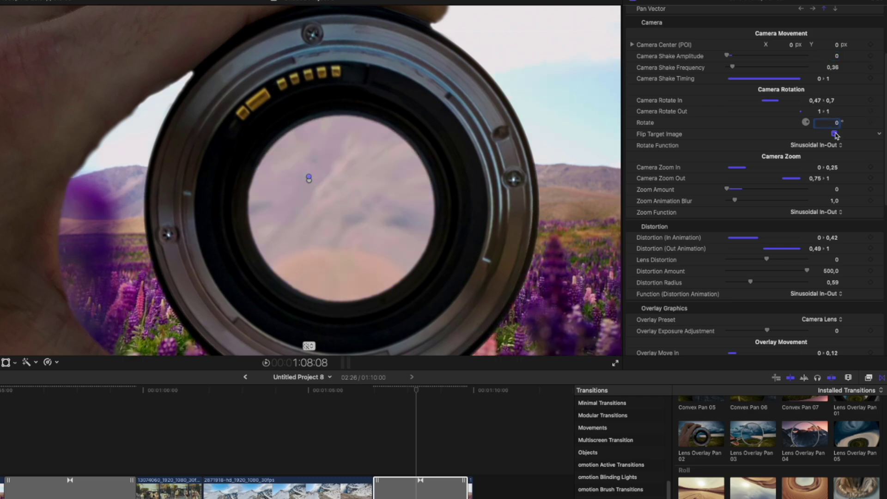
- Move the Camera Center onto the couple and raise Lens Field of View to 1114,0
click(393, 415)
click(427, 490)
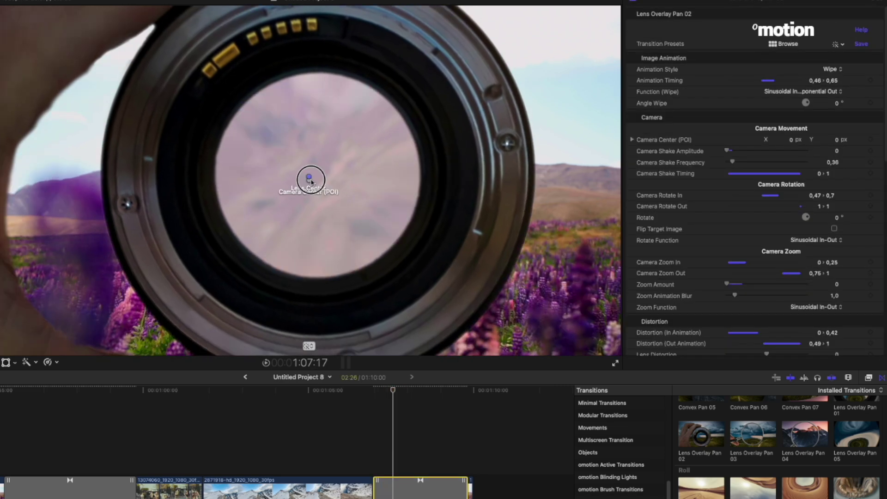
drag(309, 178, 436, 244)
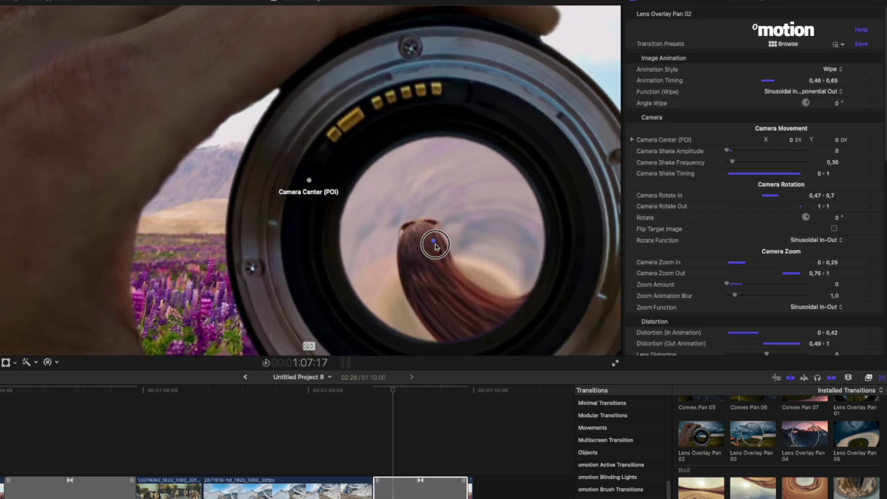
scroll(741, 243, down, 1)
scroll(741, 242, down, 10)
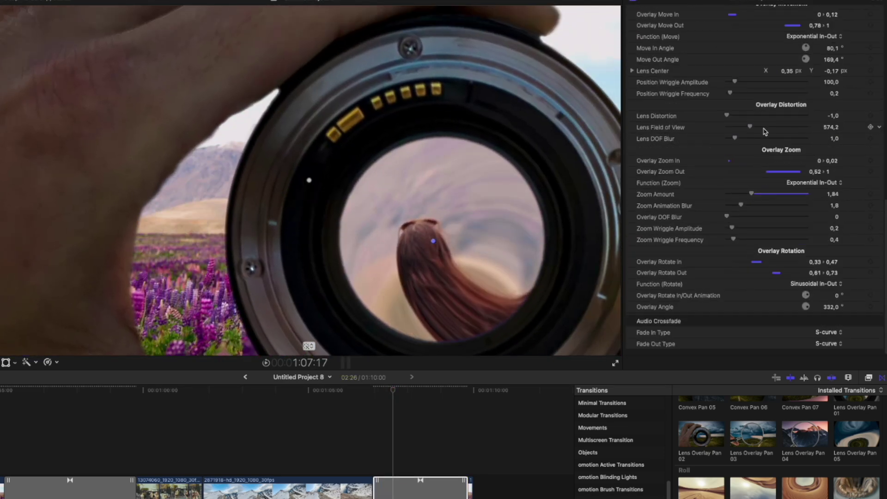
drag(750, 127, 771, 126)
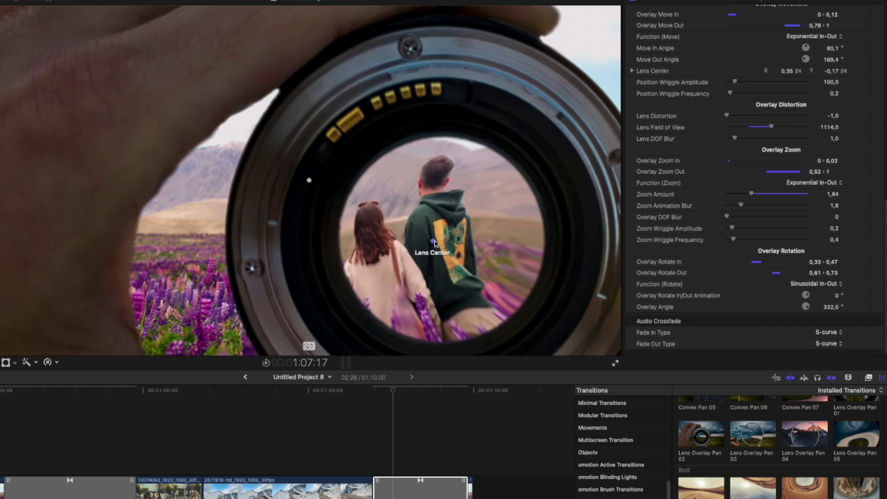
click(373, 455)
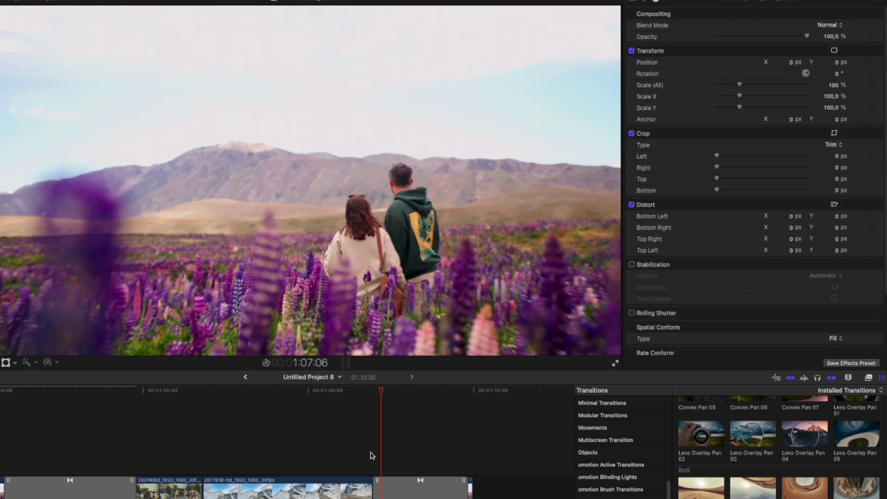